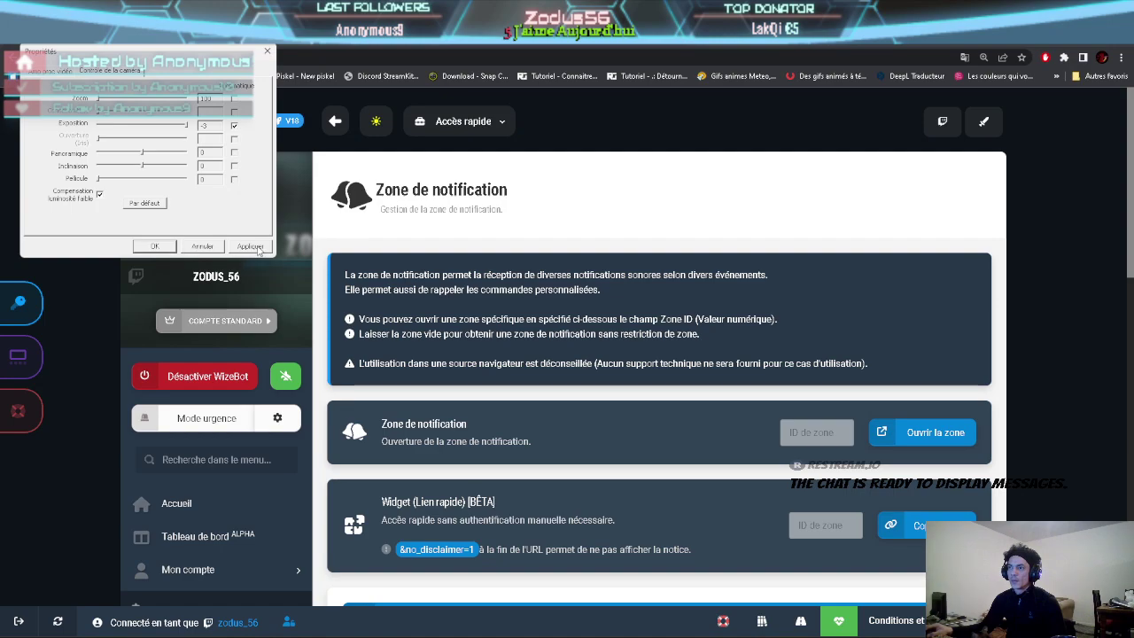
Confirm the webcam's camera control settings and dismiss the reopened properties windows without changing any video value.
left_click(155, 247)
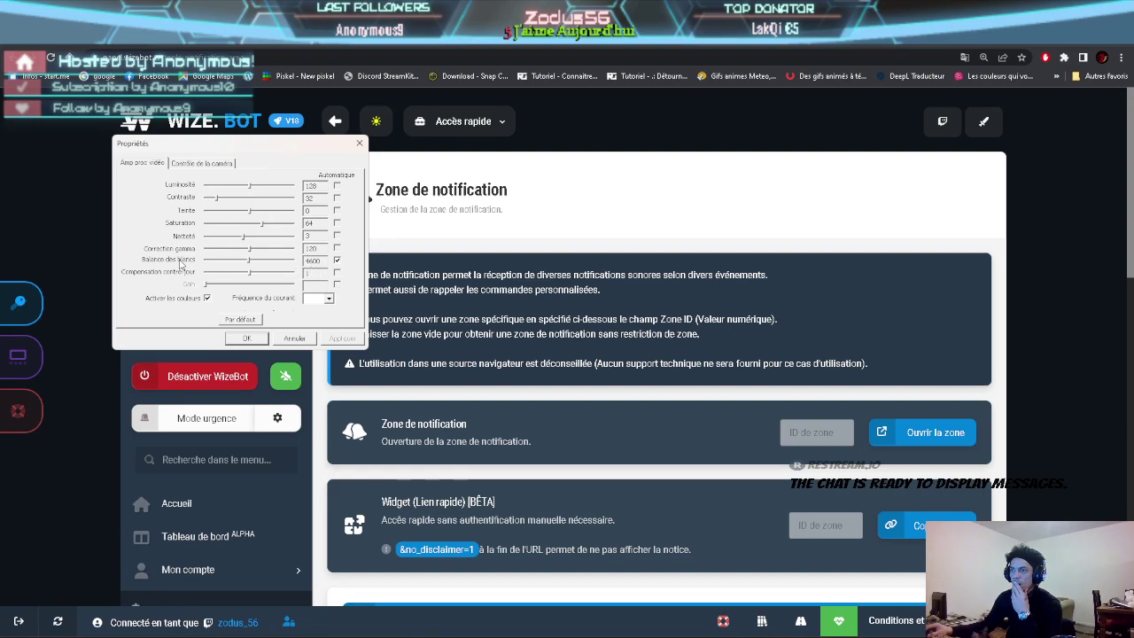
left_click(293, 337)
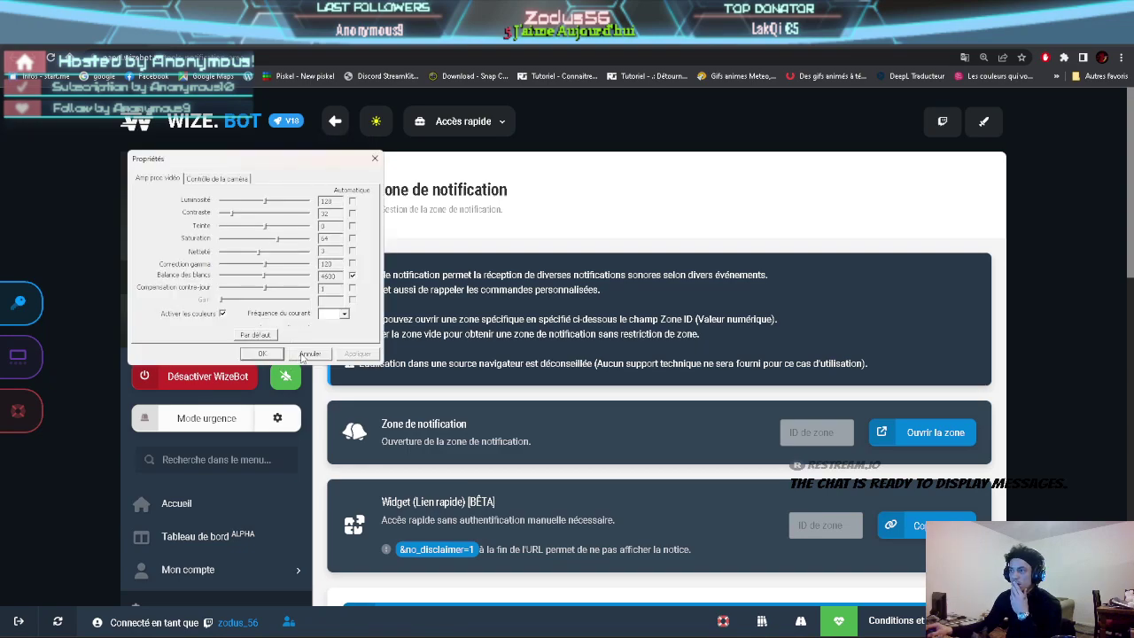
left_click(309, 354)
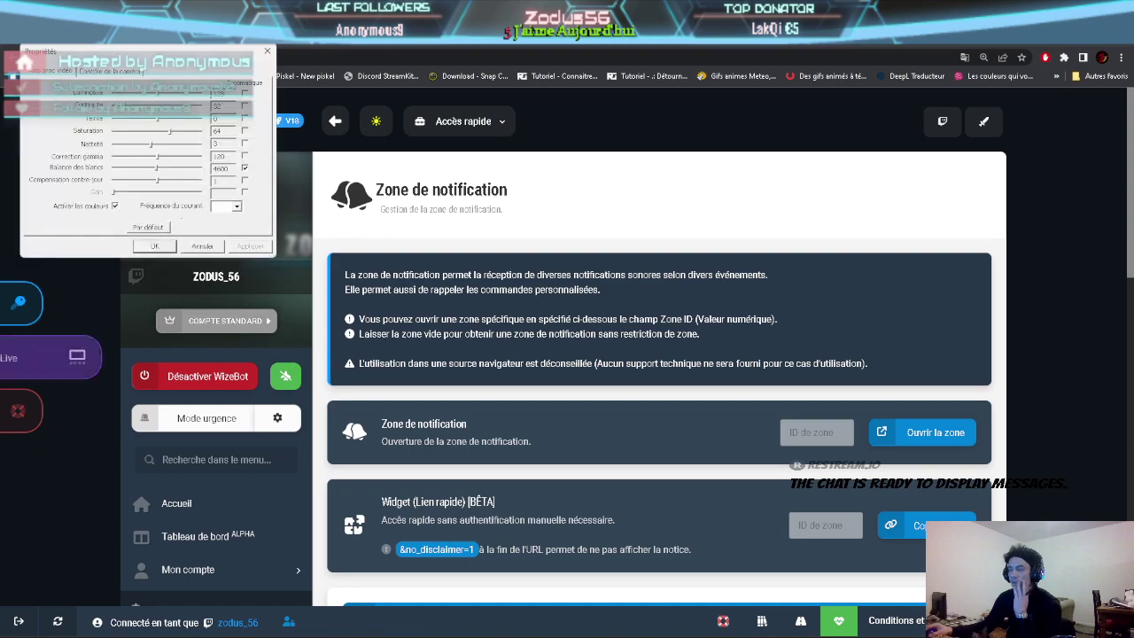
left_click(201, 246)
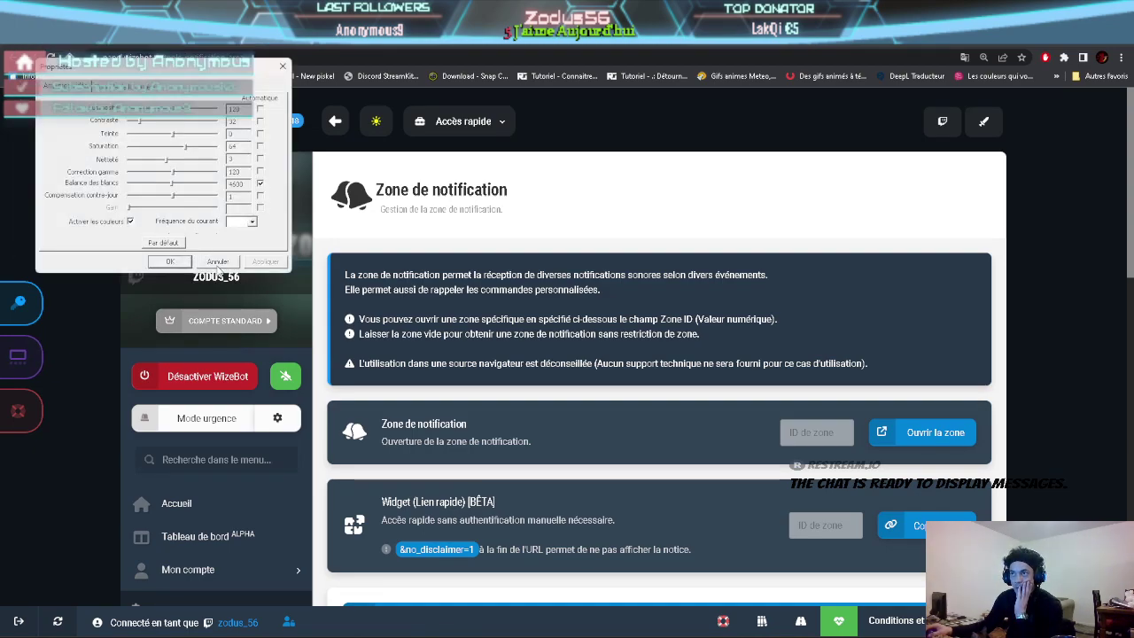
left_click(170, 262)
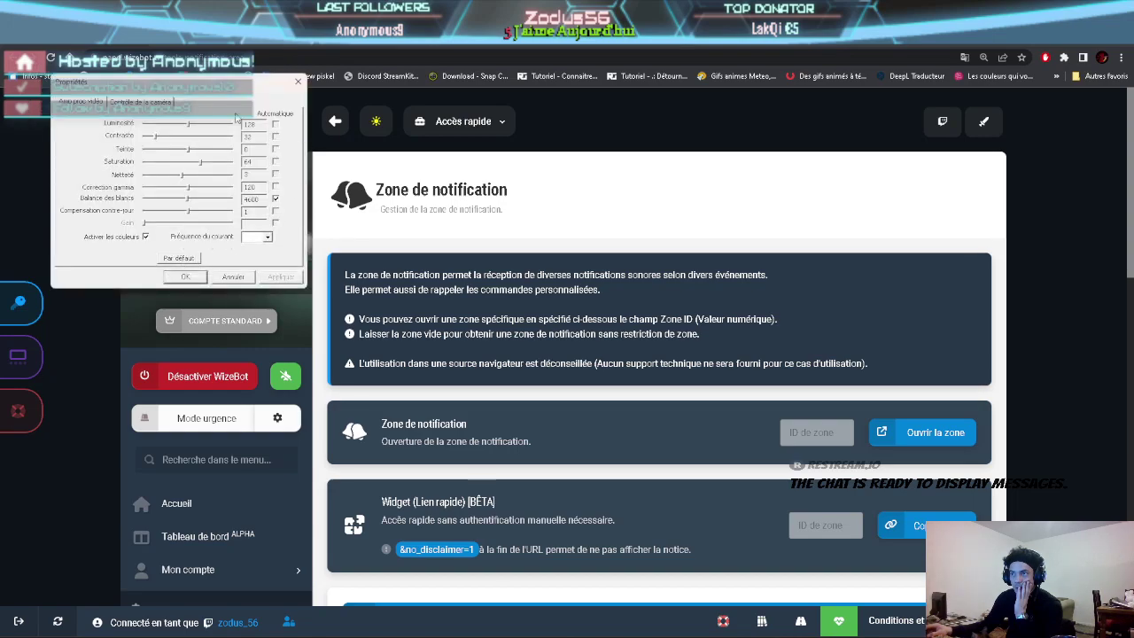
left_click(298, 83)
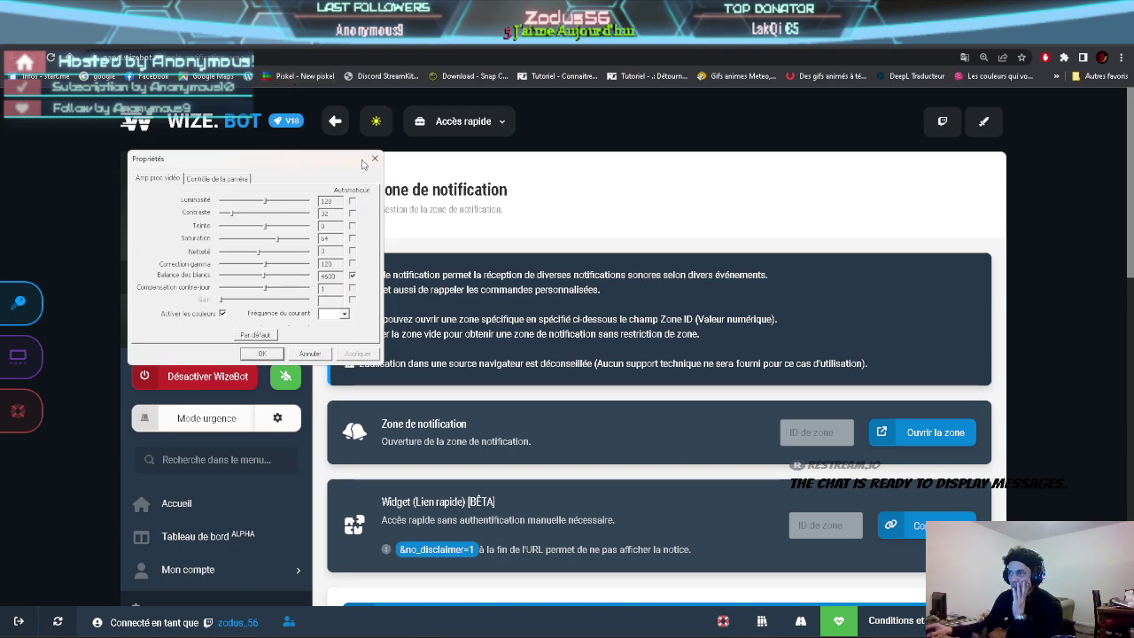
Review the webcam's camera control settings and close the remaining properties windows.
left_click(196, 180)
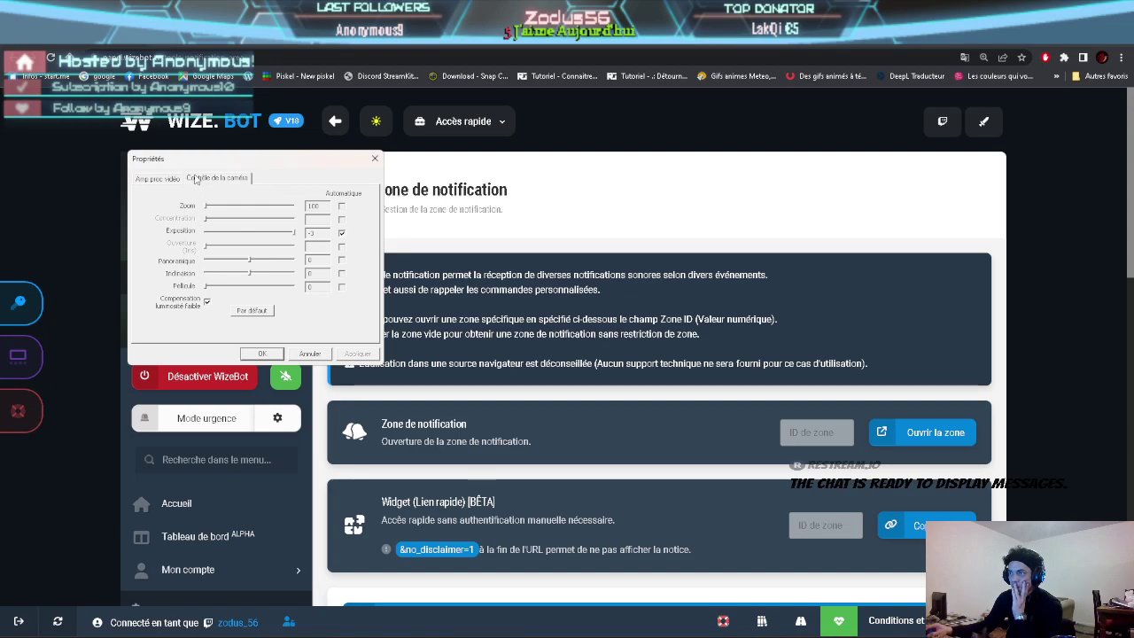
left_click(268, 354)
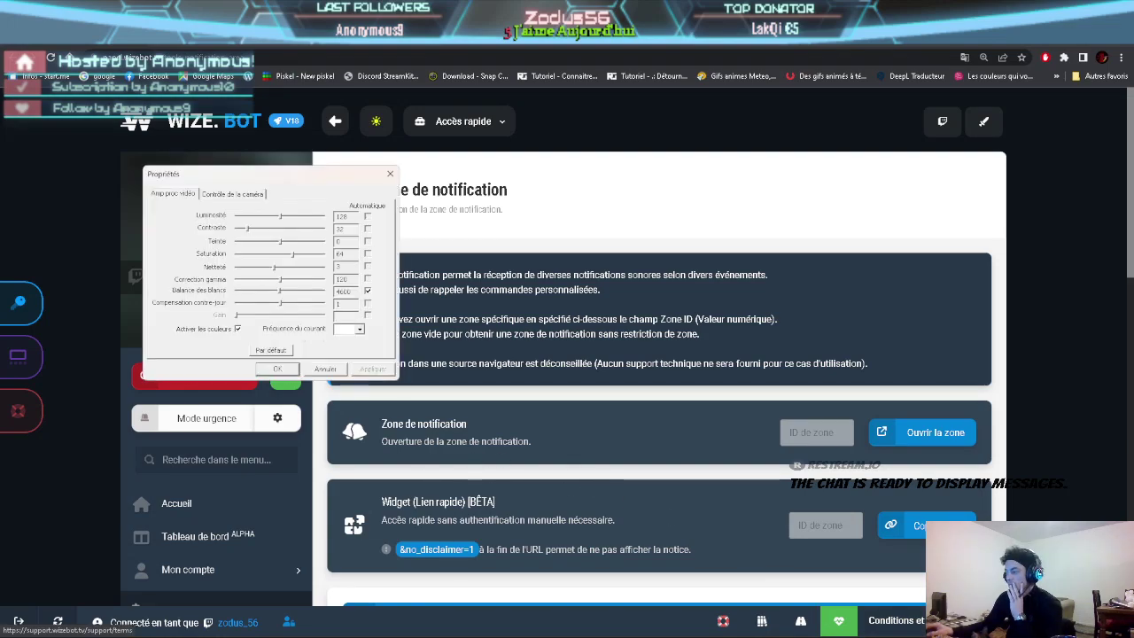
left_click(333, 372)
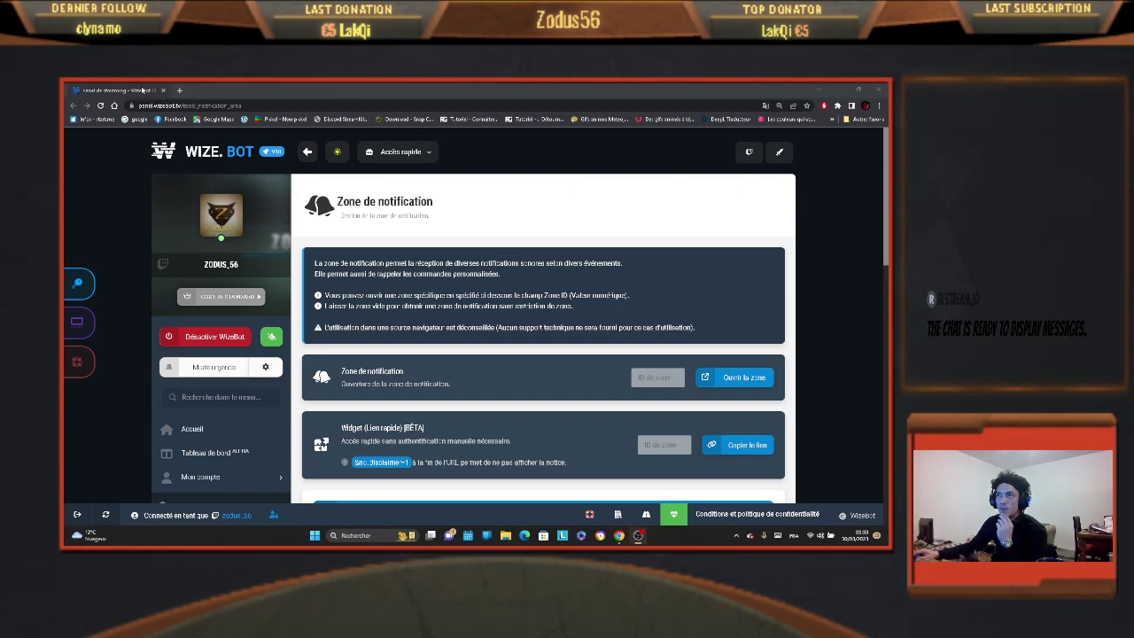
Minimize the browser and browse in File Explorer to the stream folder inside Bureau > Logiciels.
left_click(840, 91)
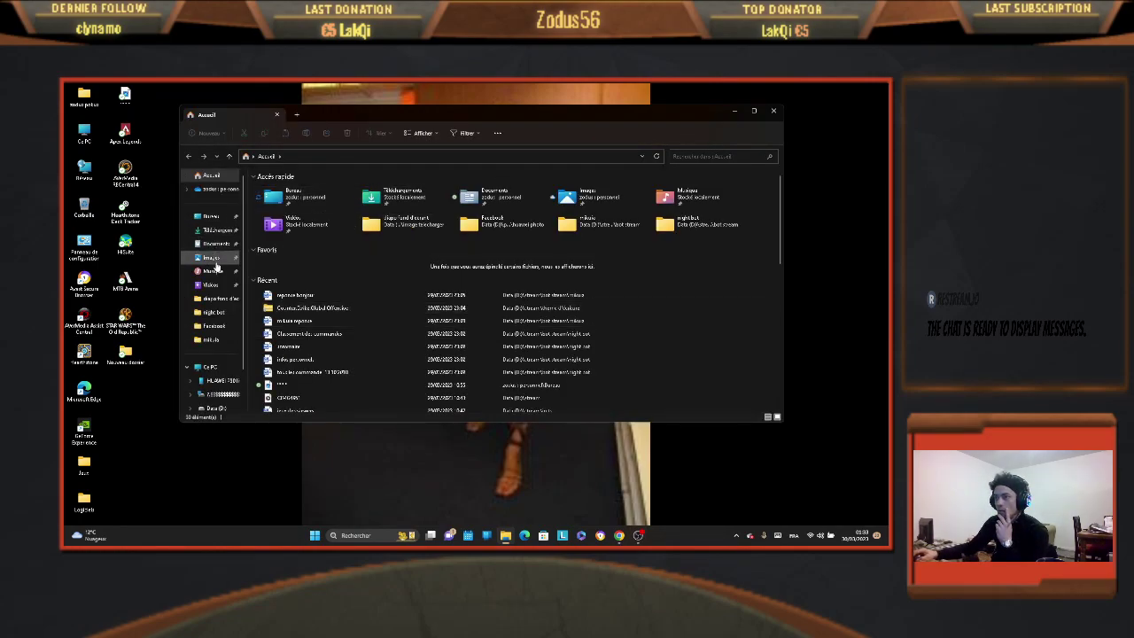
left_click(210, 216)
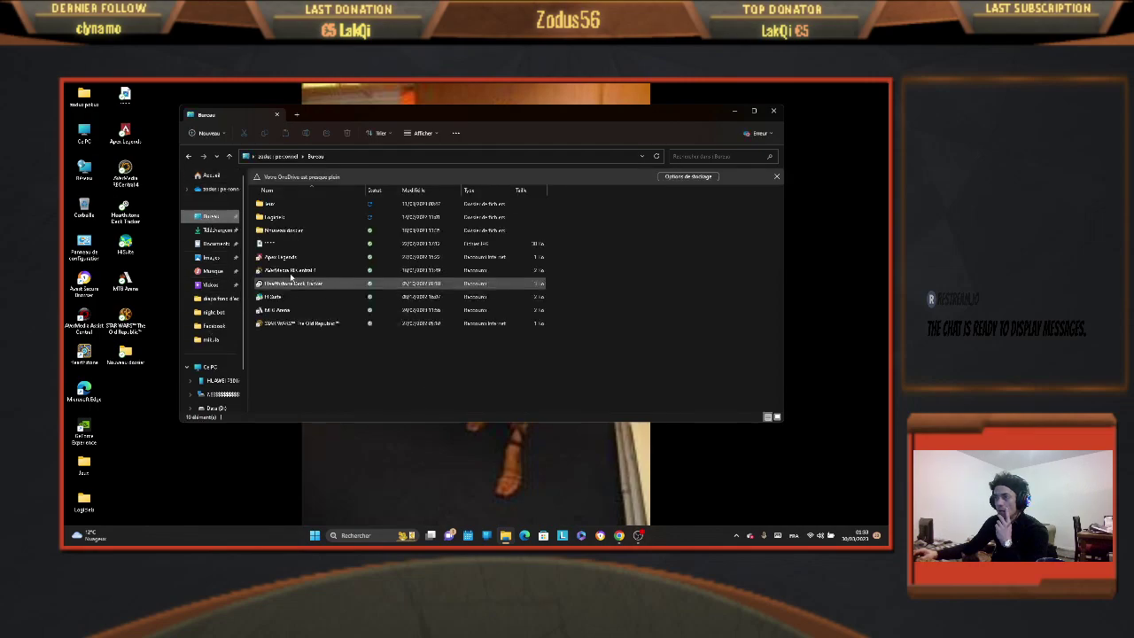
double_click(269, 218)
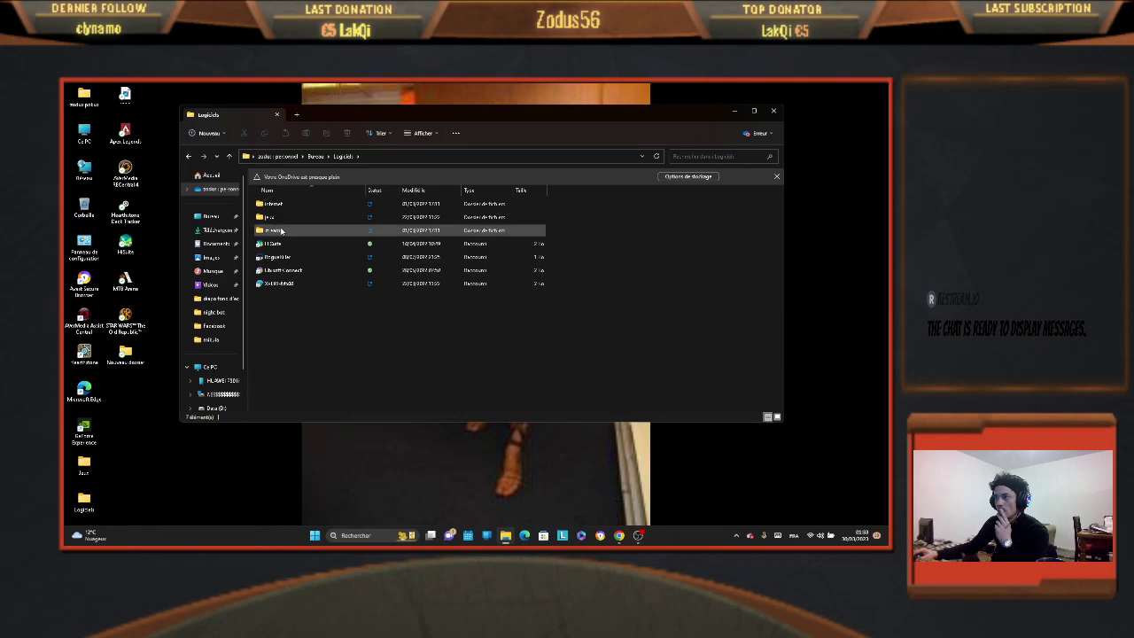
double_click(280, 231)
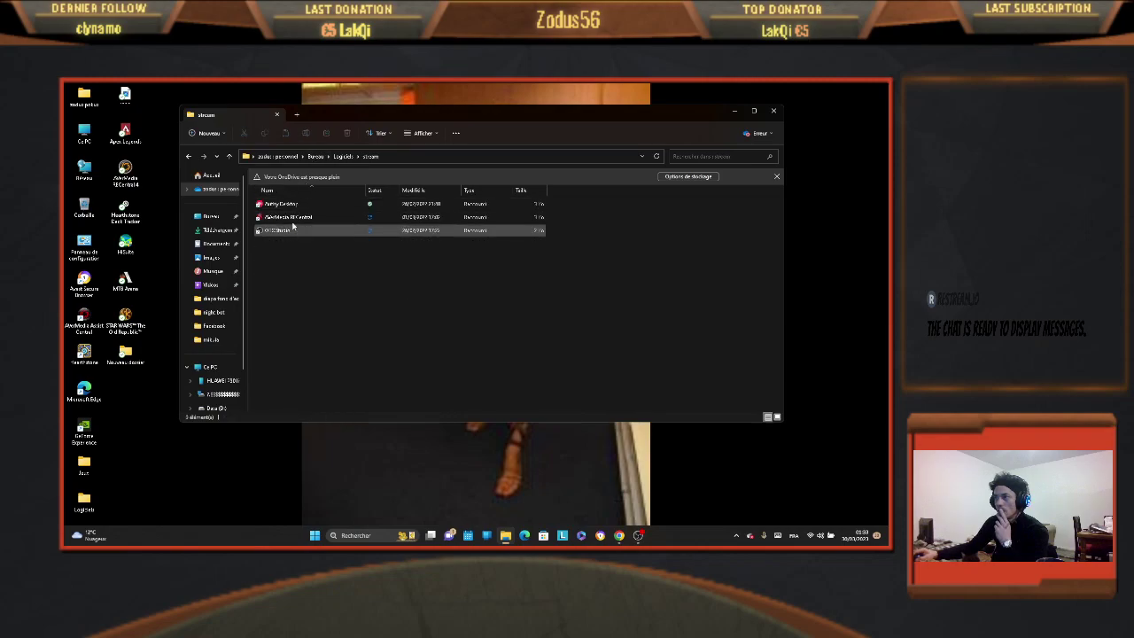
Open the mikuia folder on the Data (D:) drive, inside stream > bot stream.
left_click(217, 395)
left_click(215, 407)
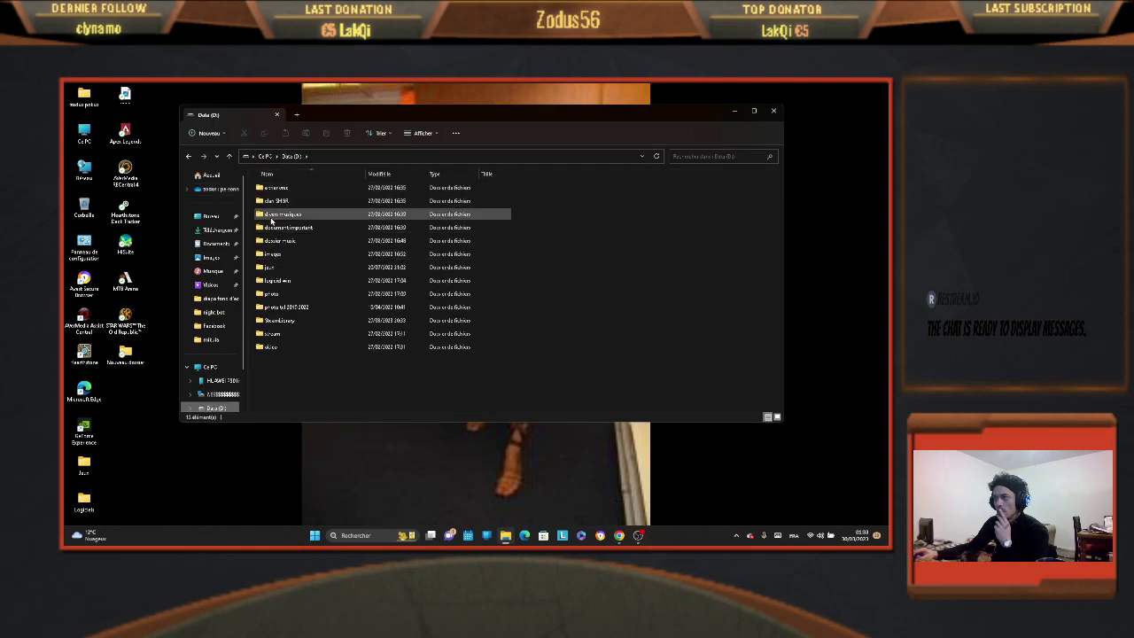
left_click(274, 334)
double_click(281, 334)
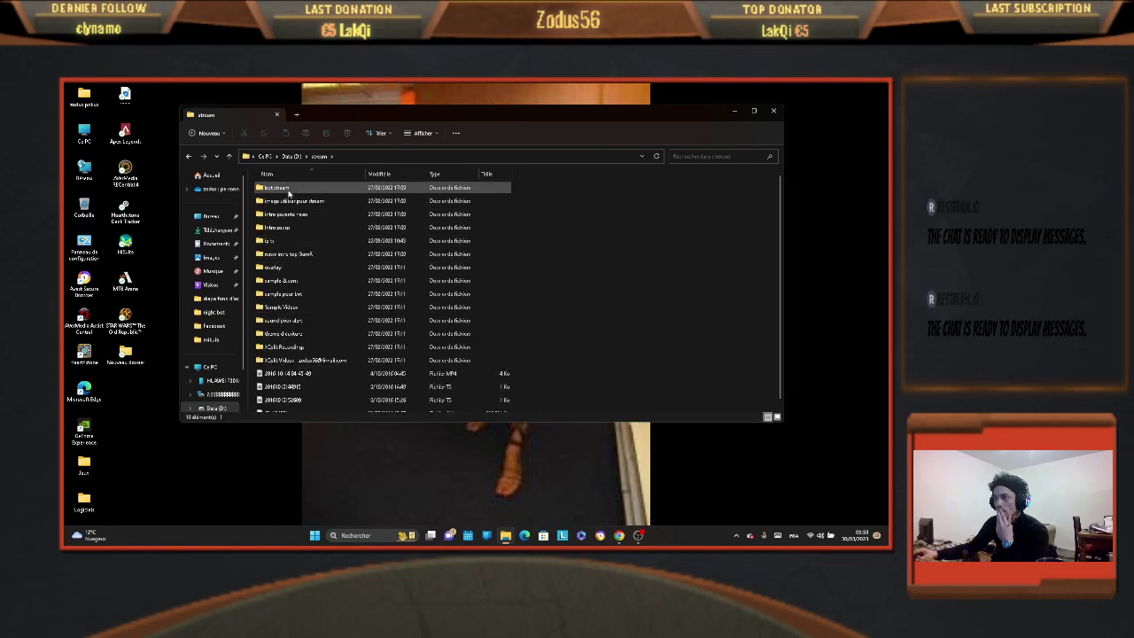
double_click(283, 189)
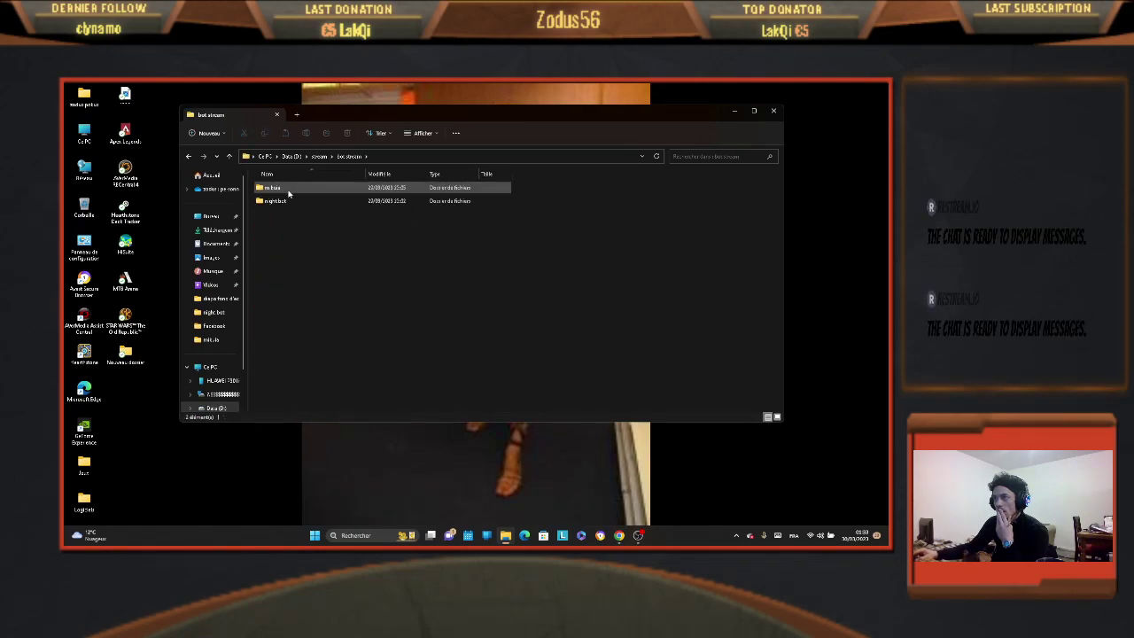
double_click(285, 189)
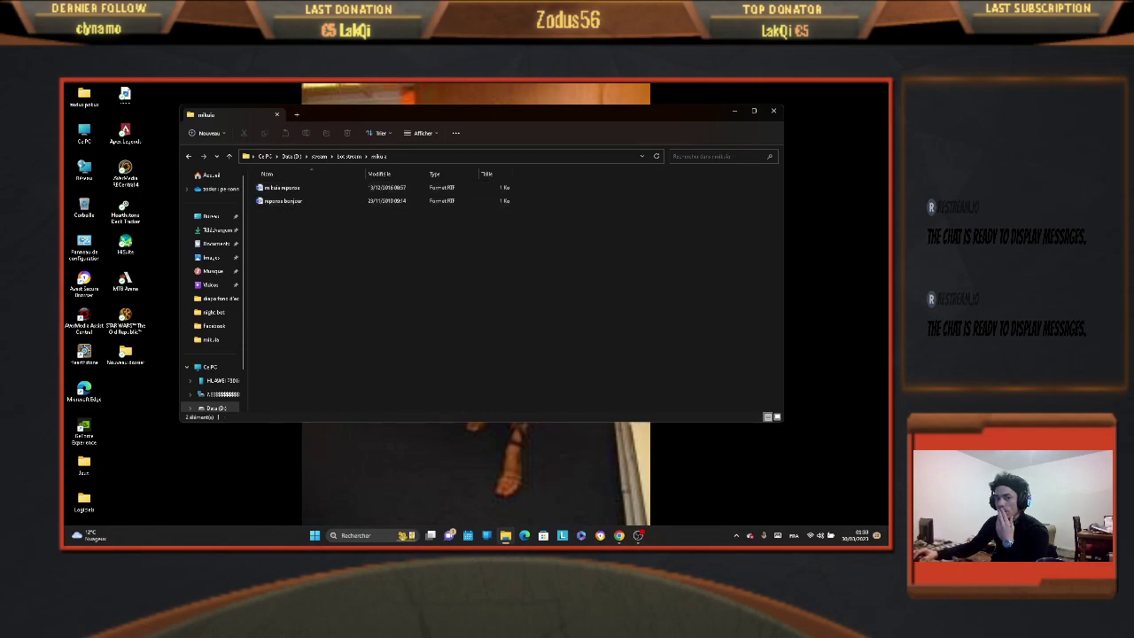
Open the "mikuia reponse" document in Word and dismiss the startup dialog to show its text.
double_click(280, 189)
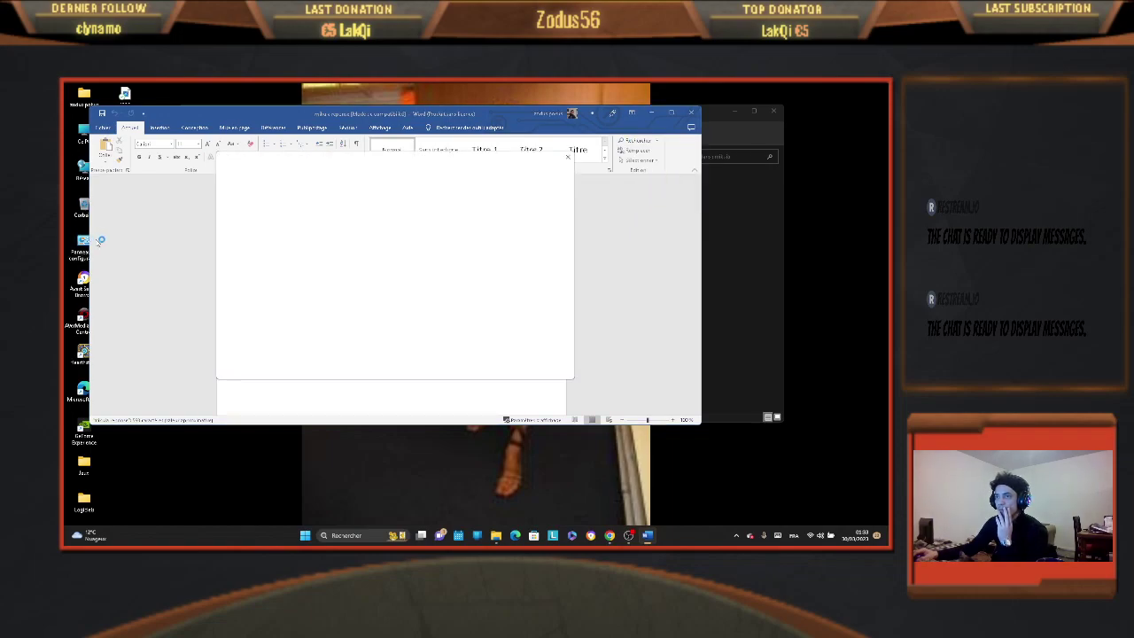
left_click(568, 157)
left_click(429, 329)
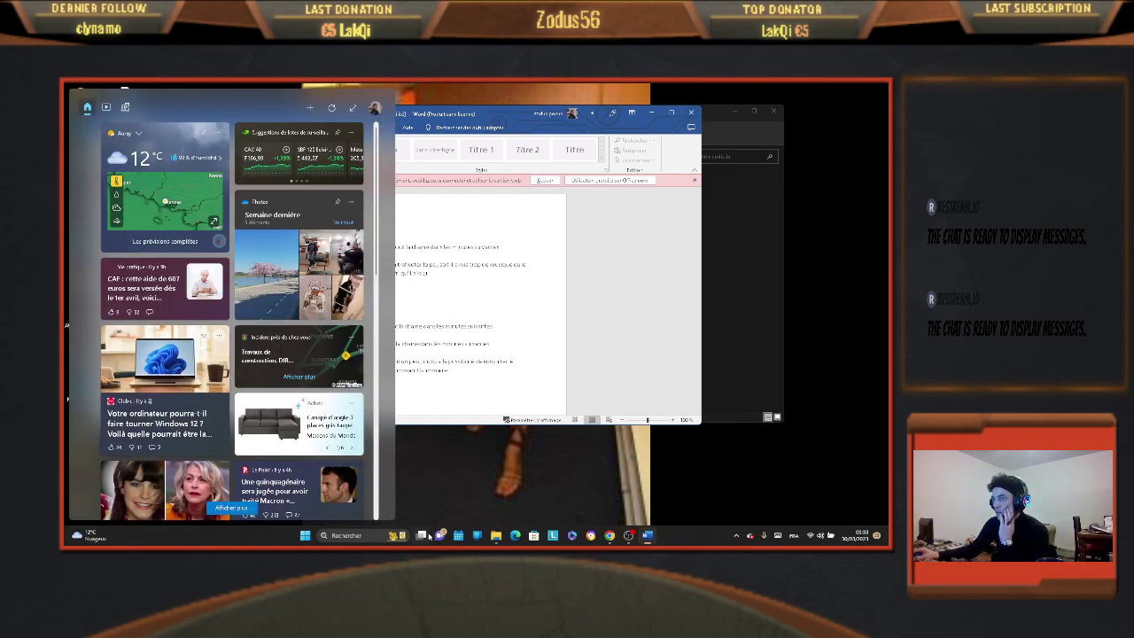
Switch to the Chrome window with the WizeBot panel and open YouTube in a new tab.
mouse_move(609, 535)
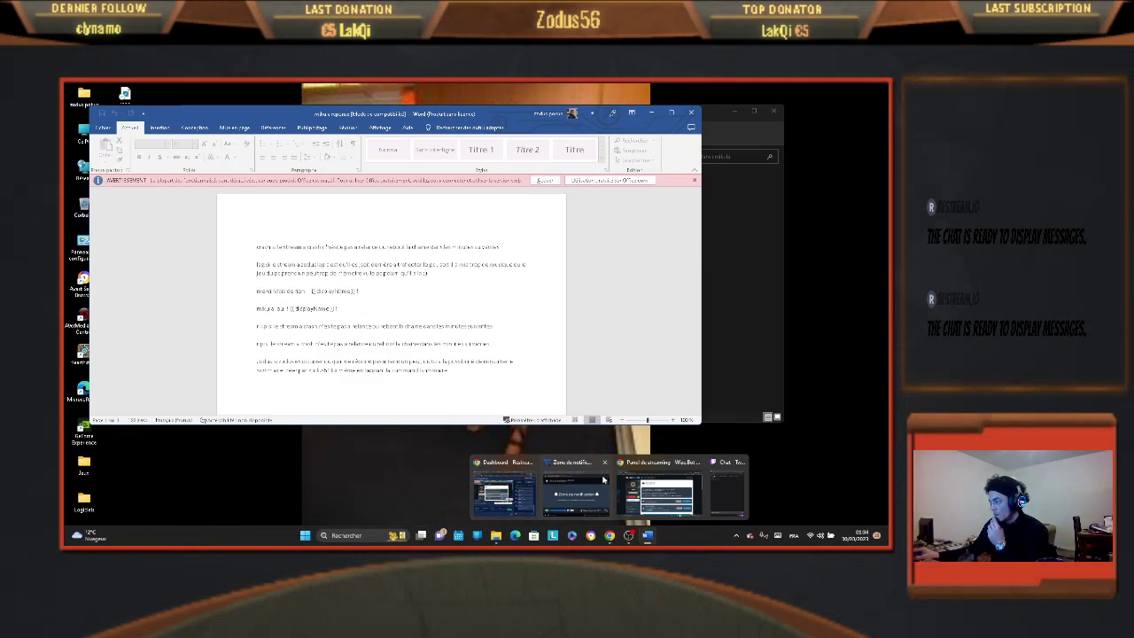
left_click(671, 486)
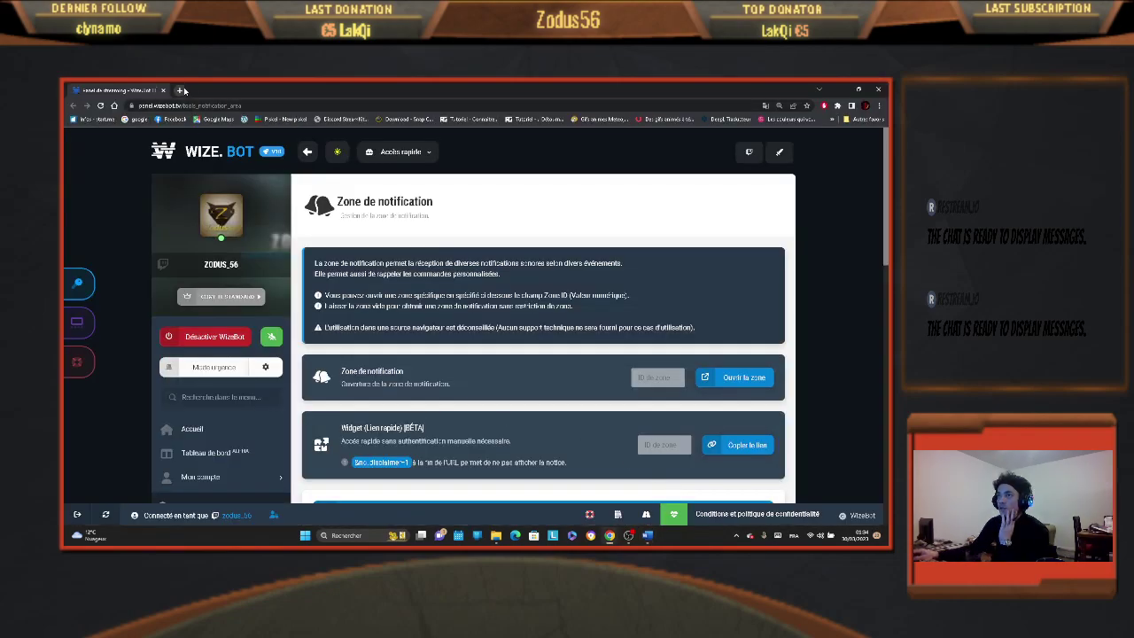
left_click(179, 90)
mouse_move(209, 92)
left_mouse_down()
mouse_move(108, 106)
mouse_move(221, 89)
left_mouse_up()
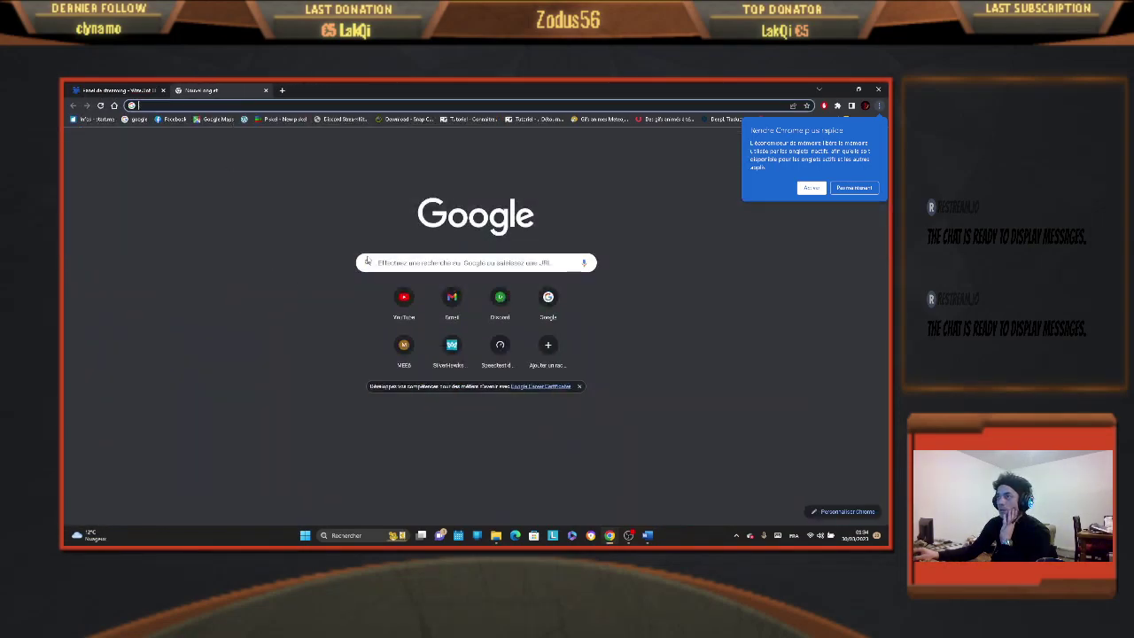
left_click(403, 297)
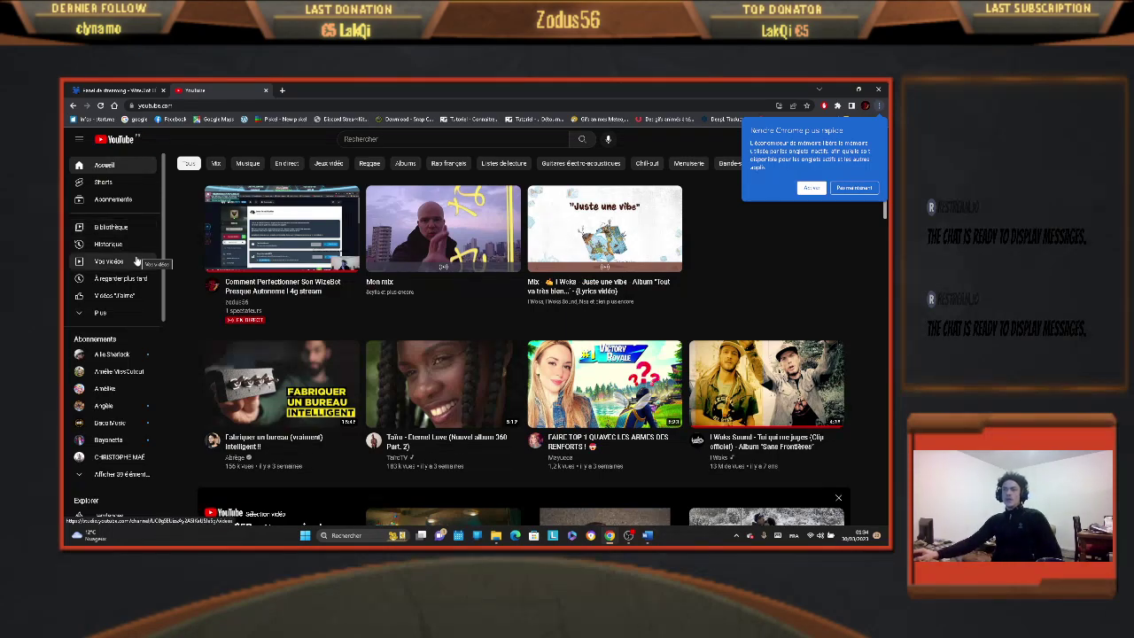
Play the "Mon mix" playlist on YouTube with its sound unmuted and detach its tab into a separate browser window.
left_click(215, 163)
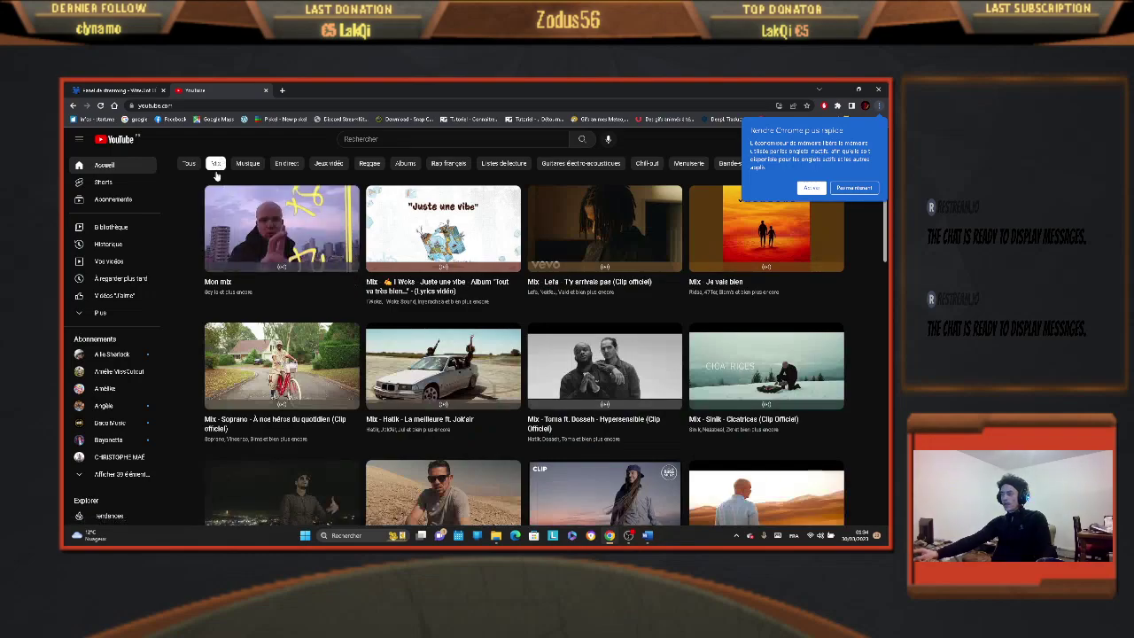
mouse_move(225, 243)
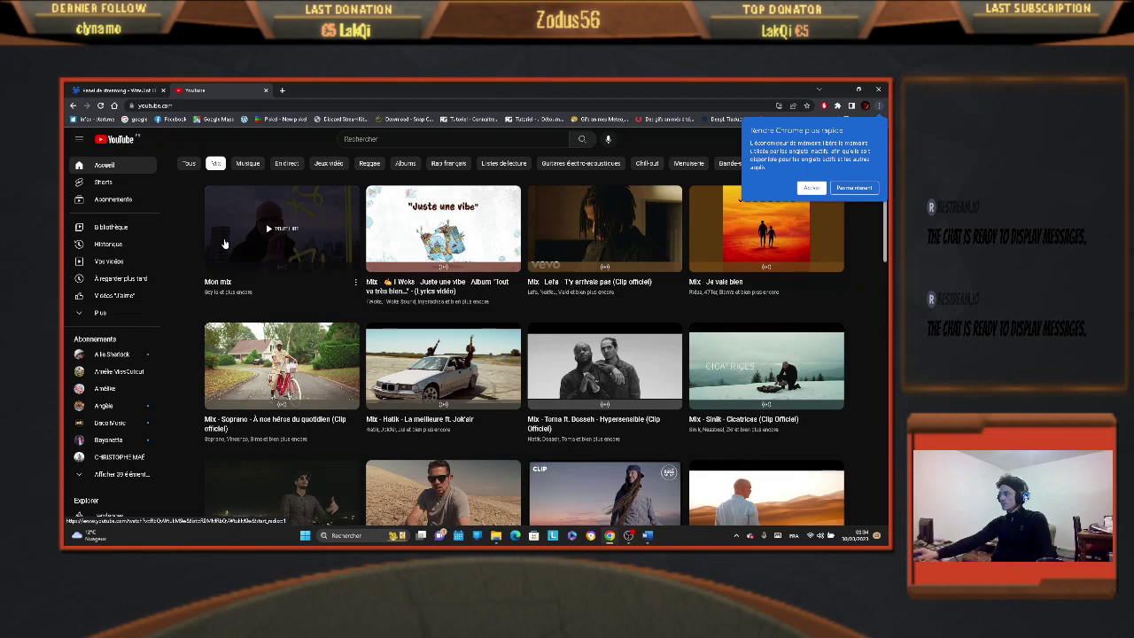
left_click(224, 243)
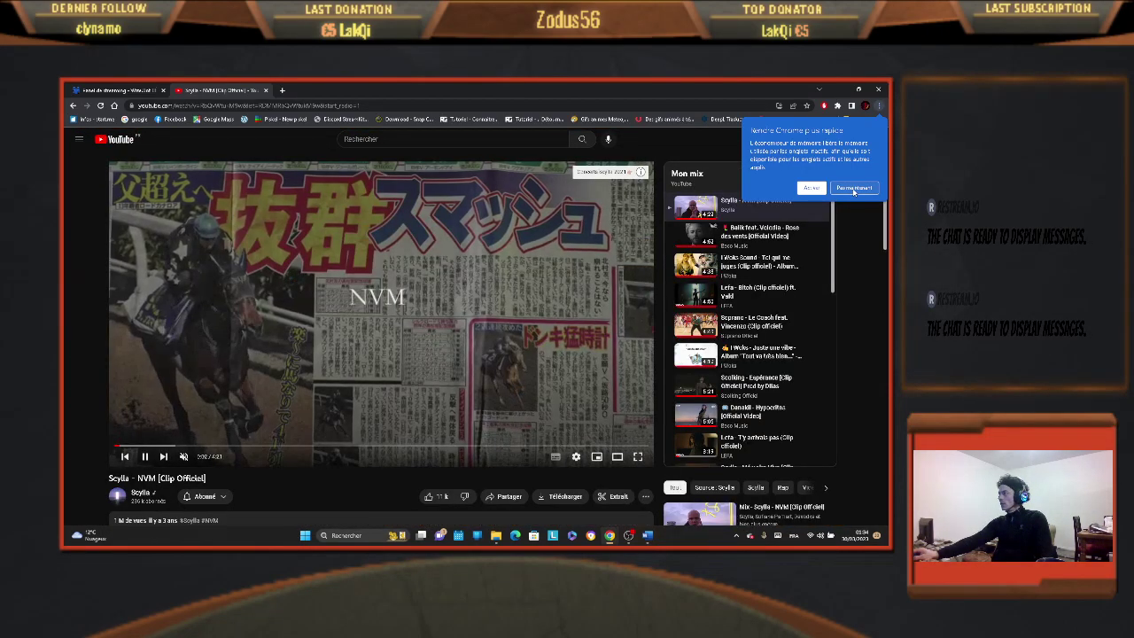
left_click(853, 188)
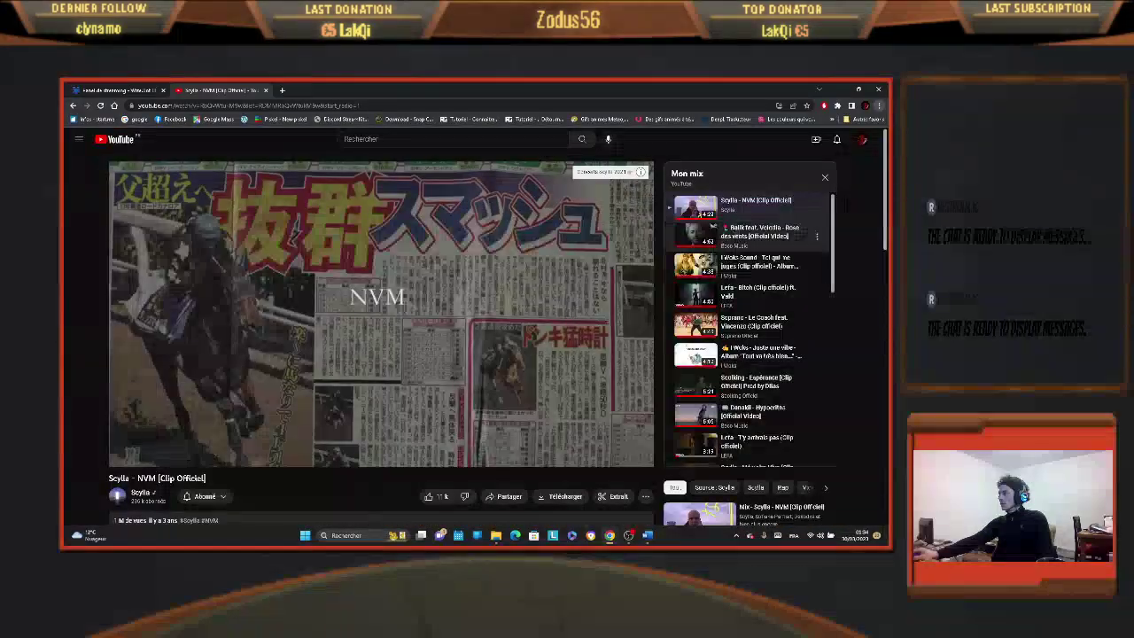
left_click(191, 458)
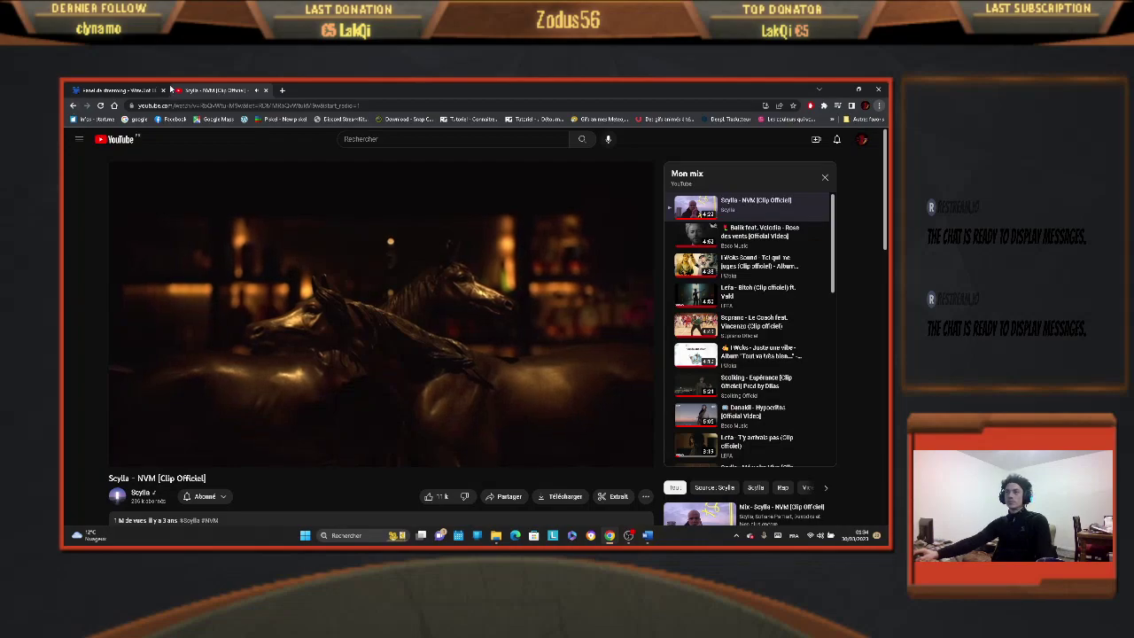
left_click_drag(177, 90, 158, 105)
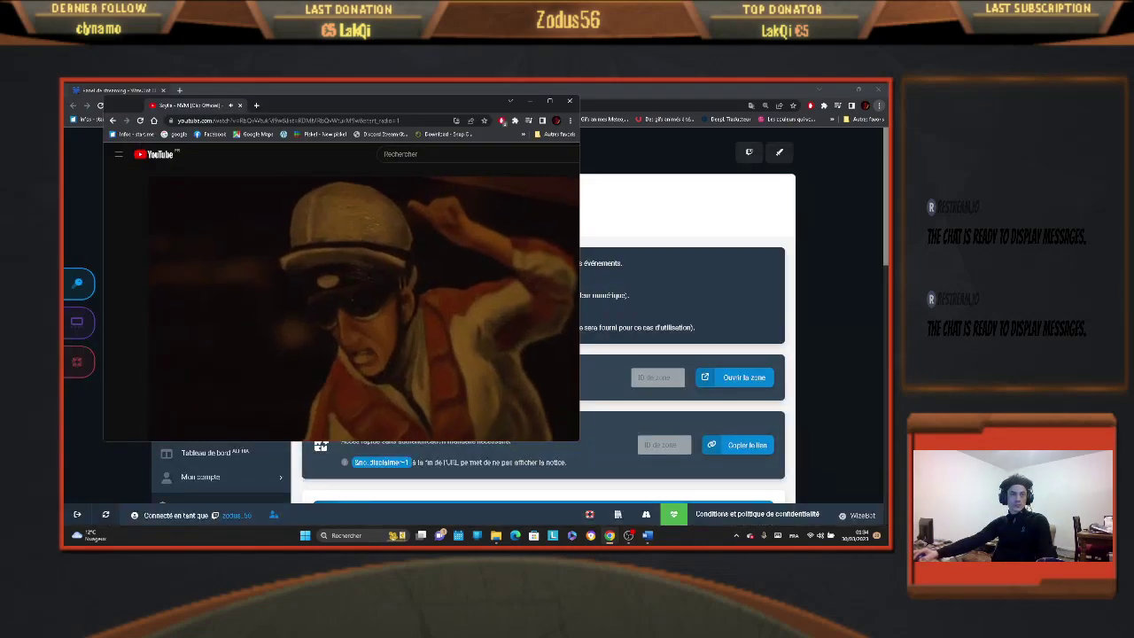